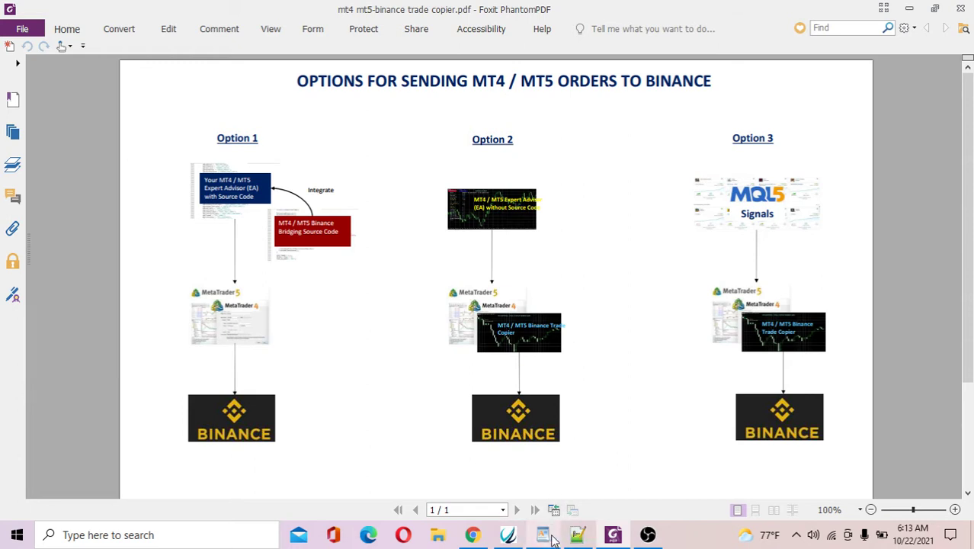
click(545, 473)
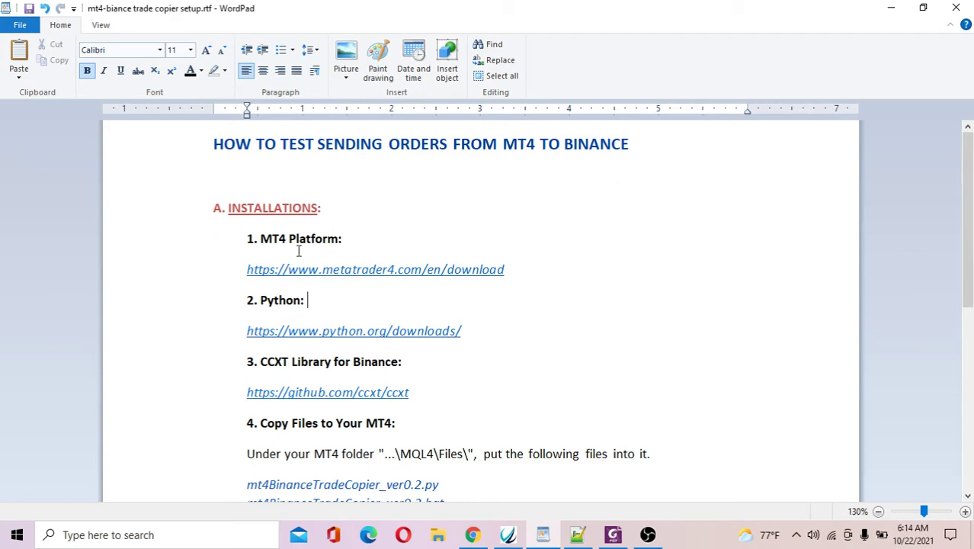
click(471, 267)
click(243, 269)
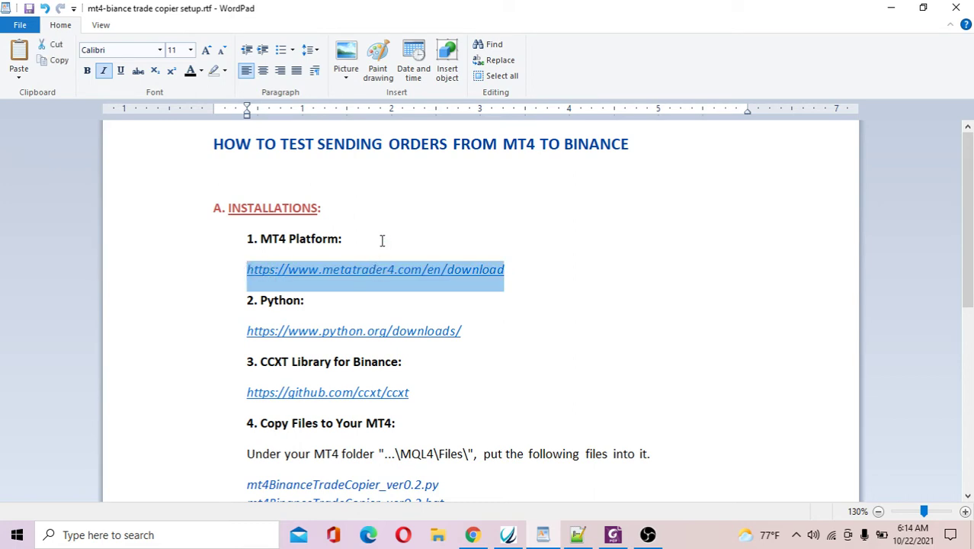
click(348, 299)
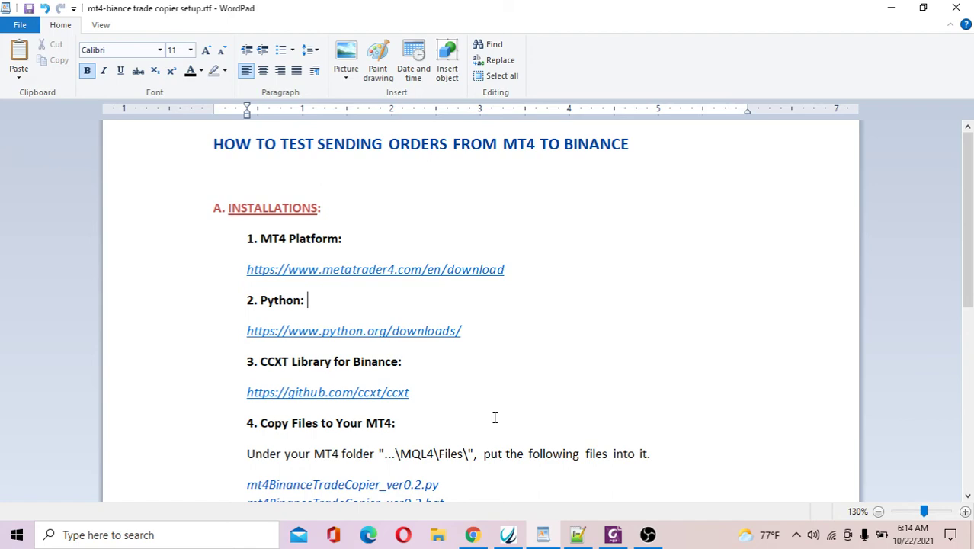
Step: Remove the MT4-Binance Trade Copier expert from the EURUSD M1 chart, then open the File menu
click(515, 541)
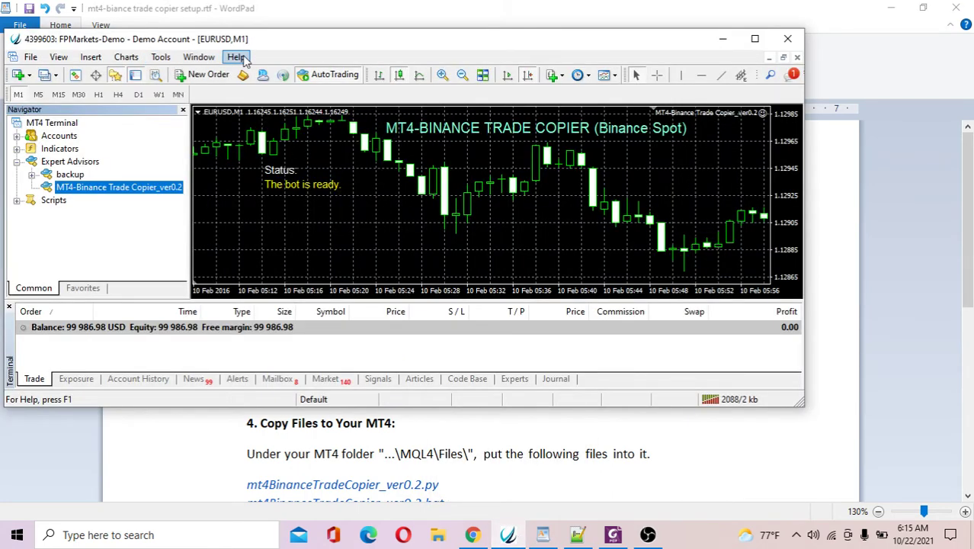
right_click(337, 149)
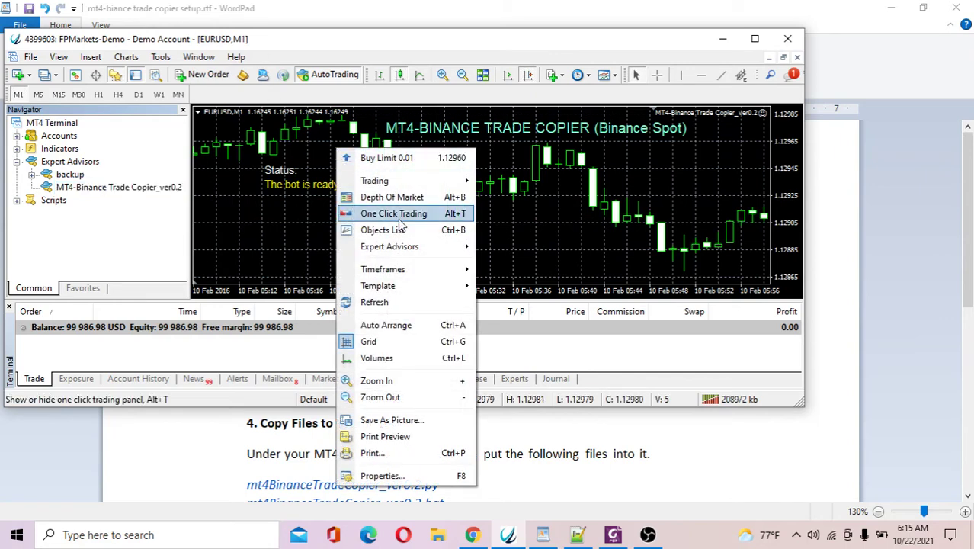
mouse_move(402, 246)
click(488, 263)
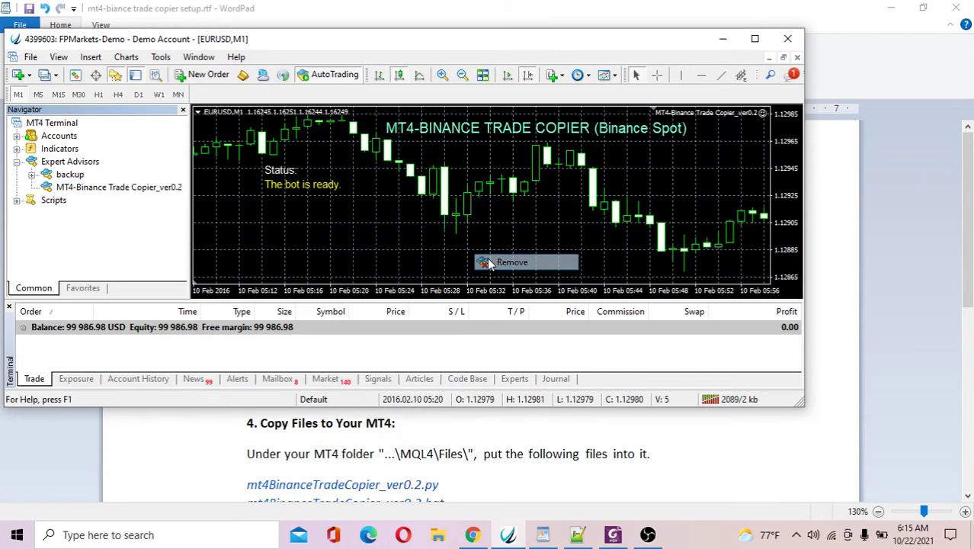
click(29, 57)
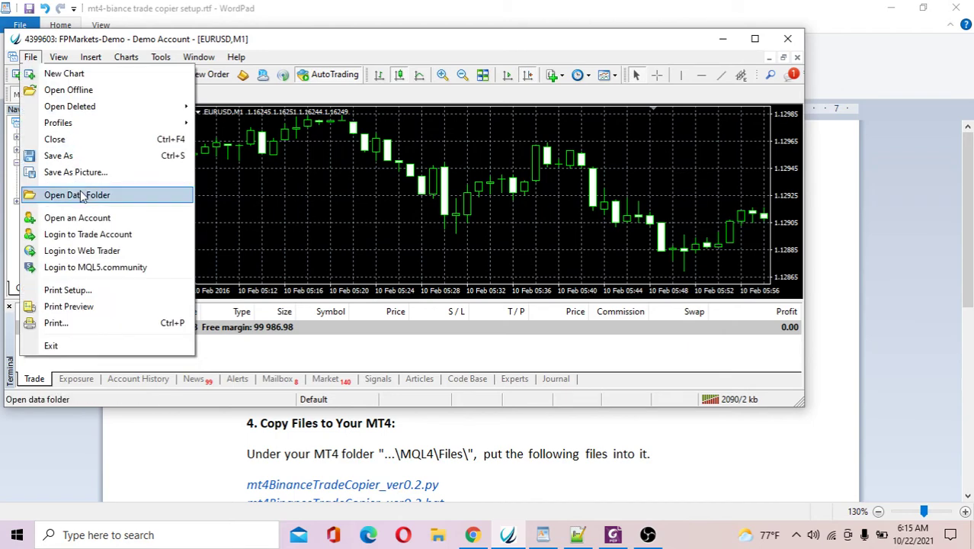
Step: Open the terminal's data folder and browse into MQL4 > Experts to check the copier files
click(83, 196)
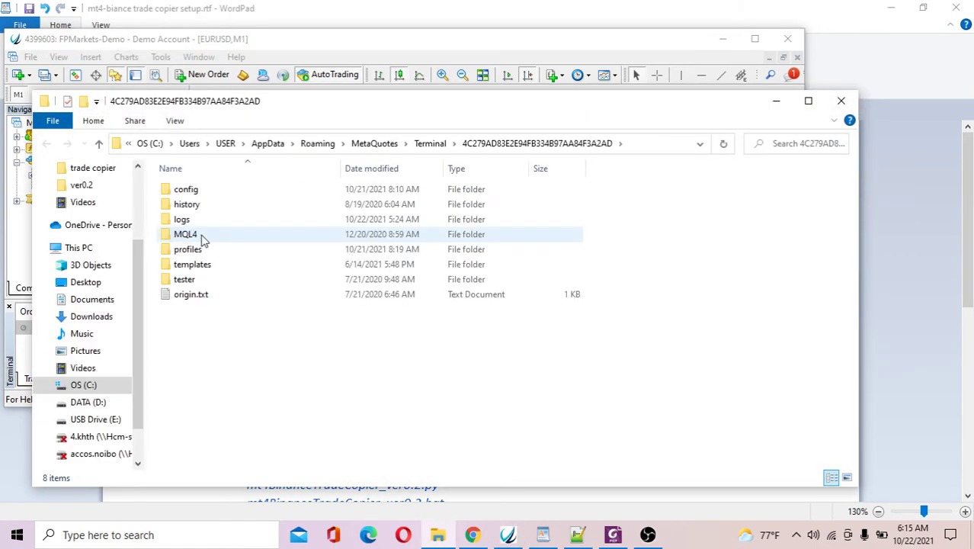
click(195, 239)
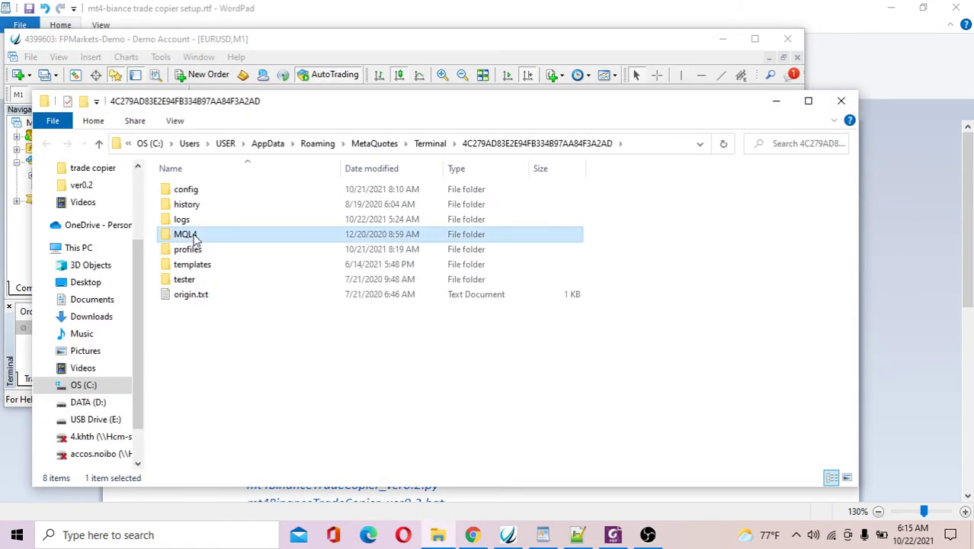
double_click(195, 236)
click(215, 195)
double_click(213, 192)
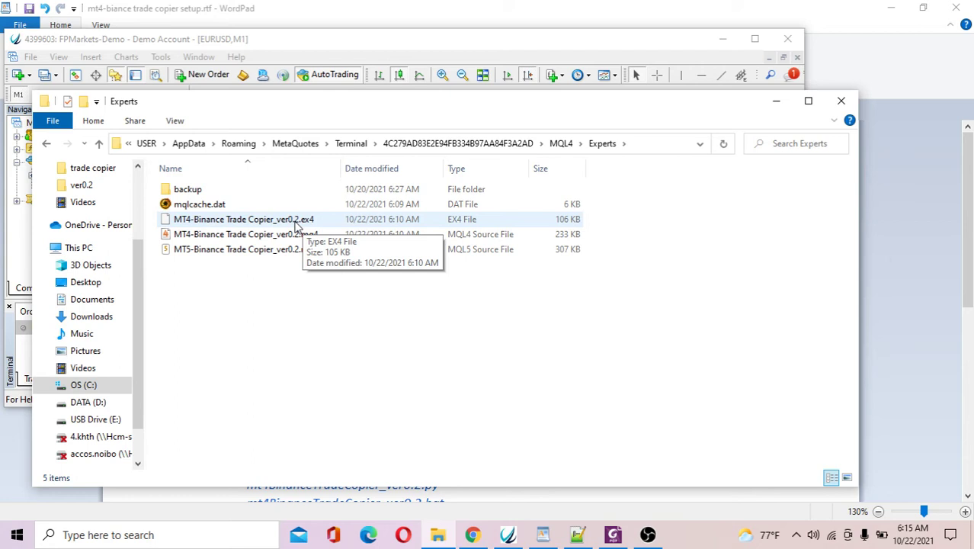
Step: Check the MQL4 Files folder contents, then close the data folder window
click(46, 143)
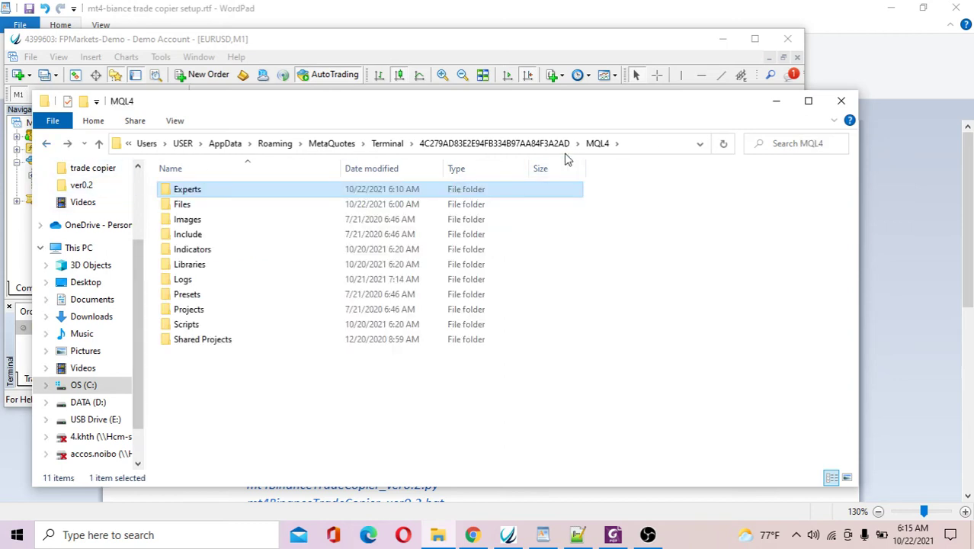
double_click(180, 206)
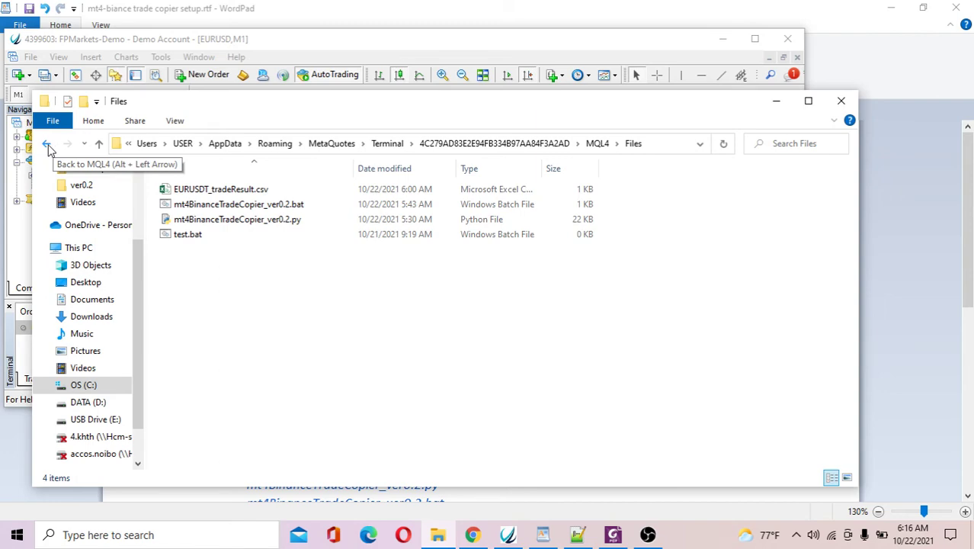
click(47, 145)
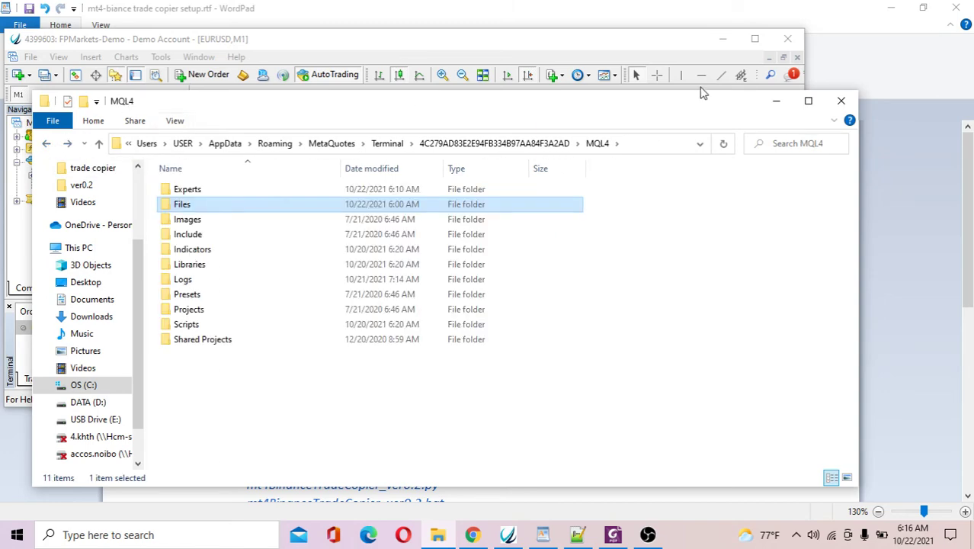
click(841, 100)
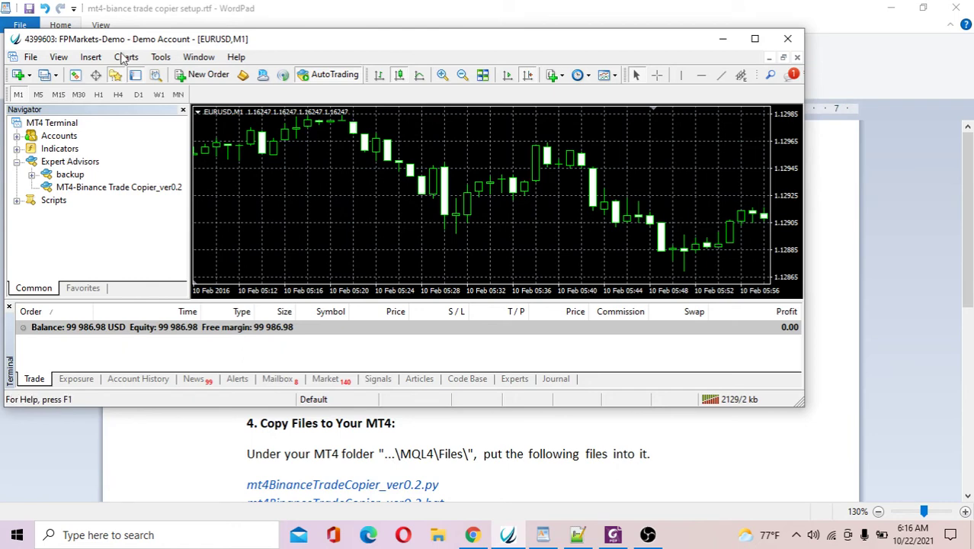
Step: Refresh the Navigator's Expert Advisors list, then switch to the Binance EUR/USDT spot page in Chrome
click(76, 164)
right_click(74, 162)
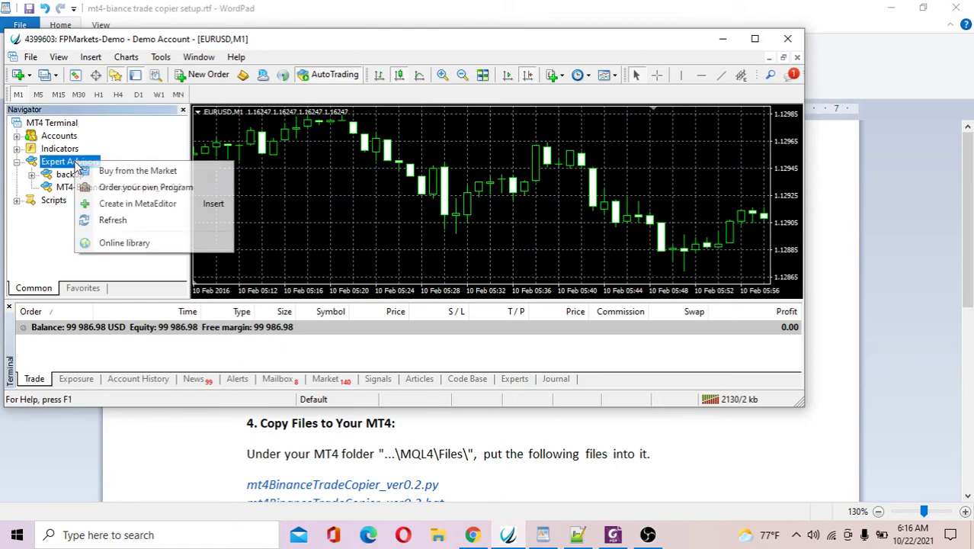
click(112, 220)
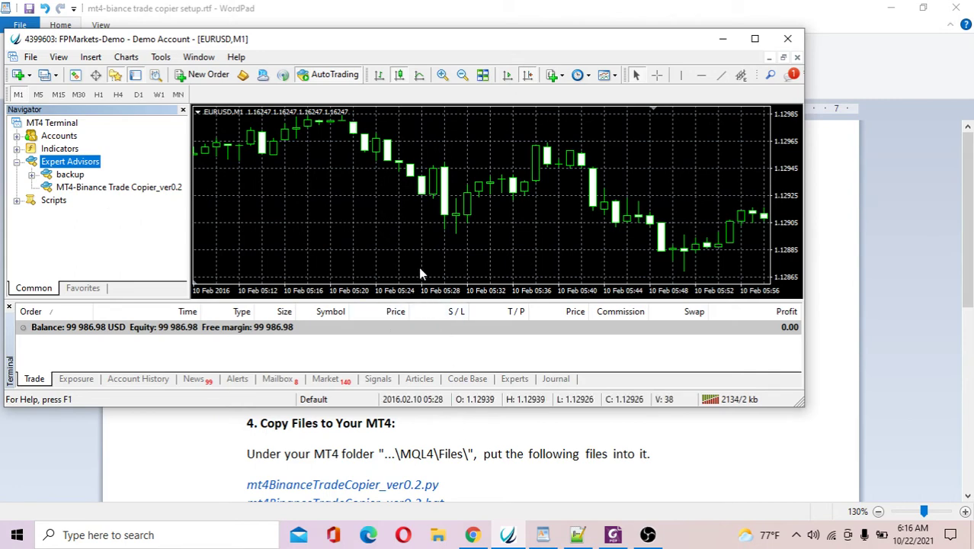
click(473, 534)
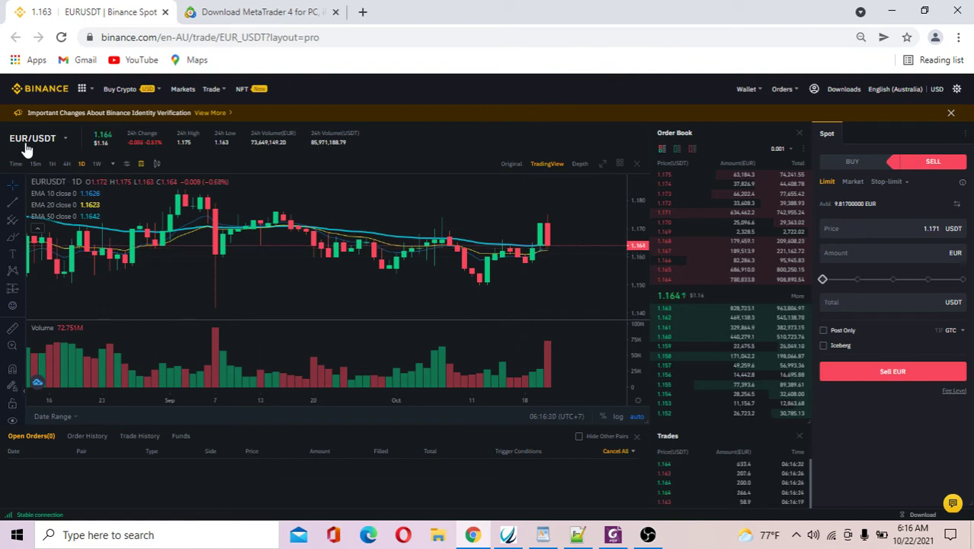
click(511, 535)
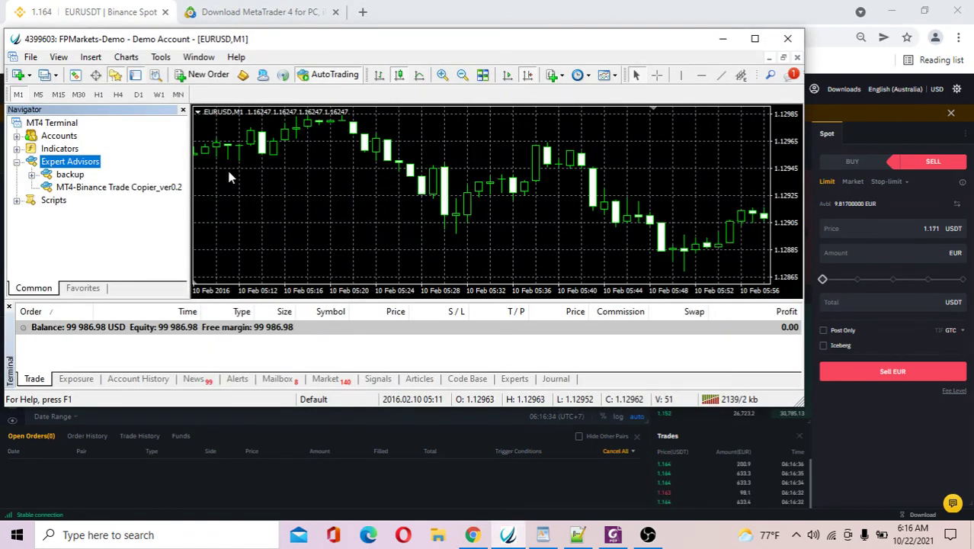
click(562, 17)
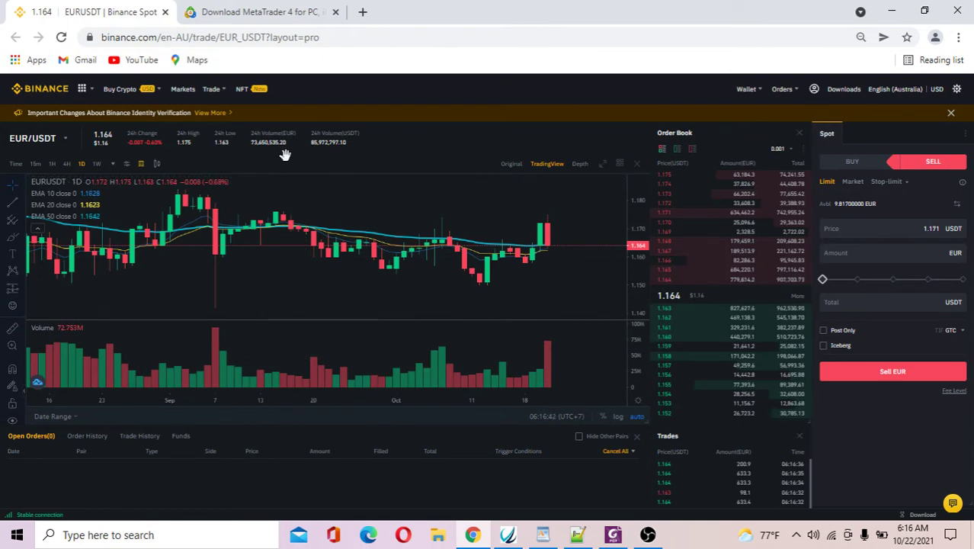
mouse_move(21, 151)
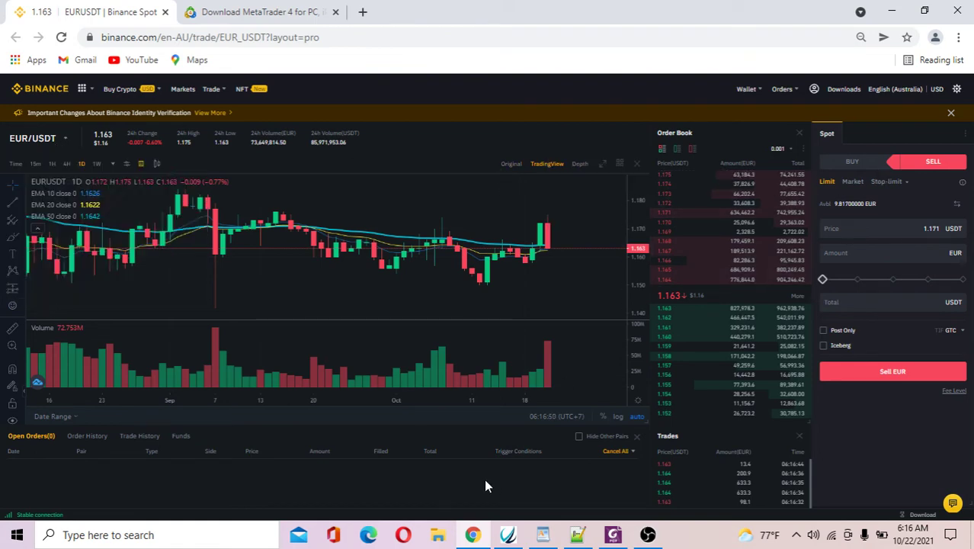
click(508, 535)
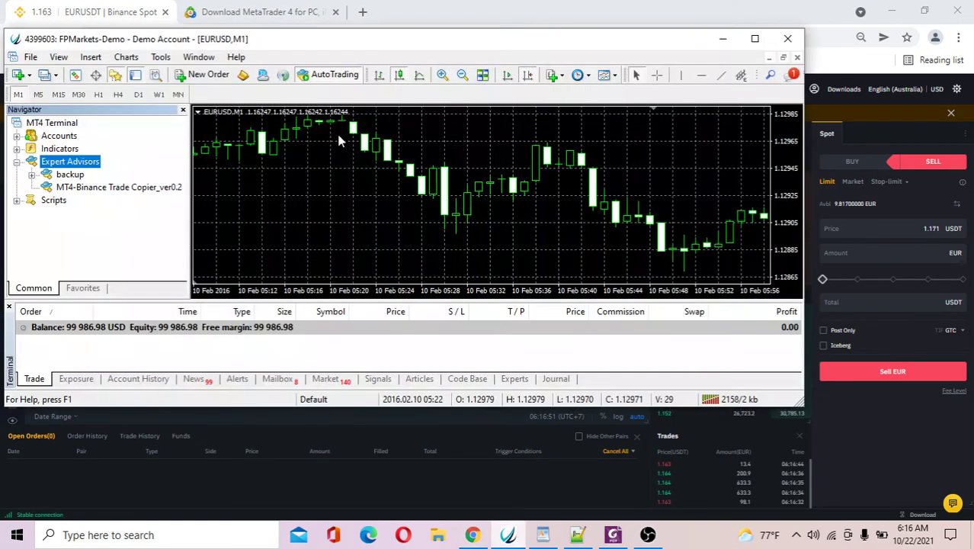
Step: Attach MT4-Binance Trade Copier_ver0.2 to the EURUSD chart with default settings and enable AutoTrading
double_click(73, 189)
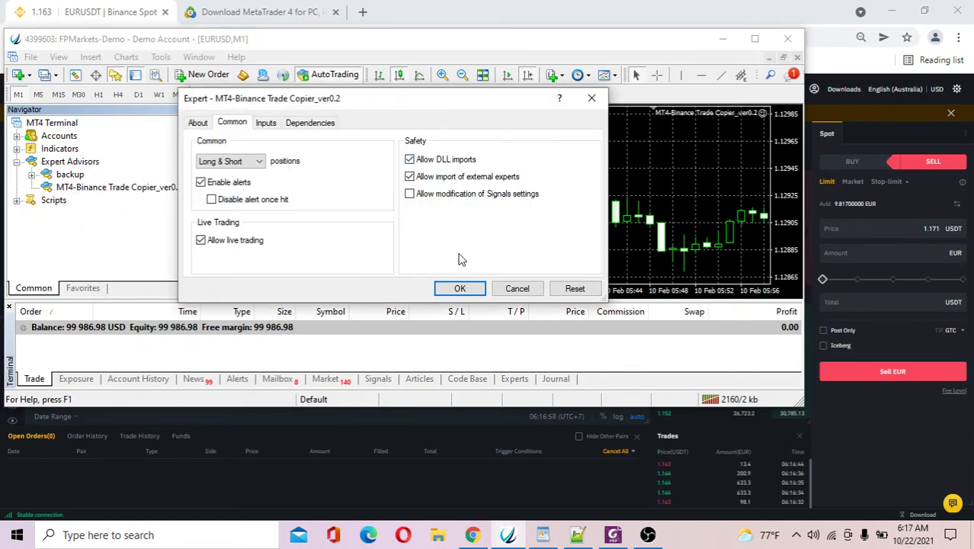
click(459, 288)
click(303, 74)
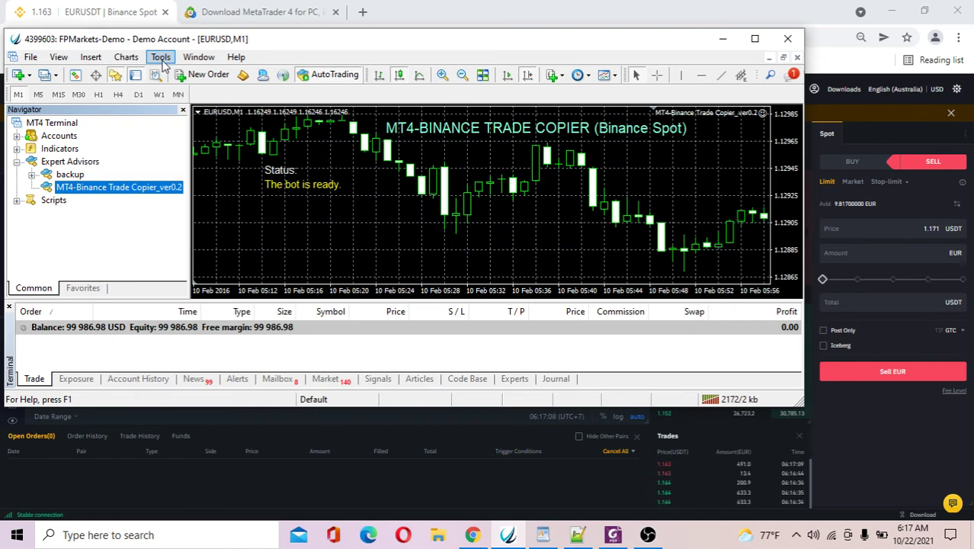
click(160, 60)
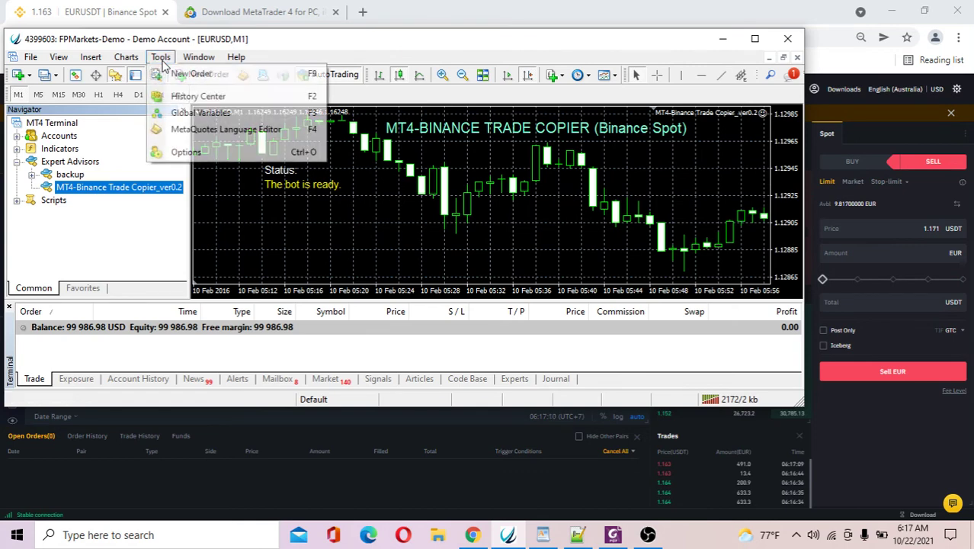
click(185, 152)
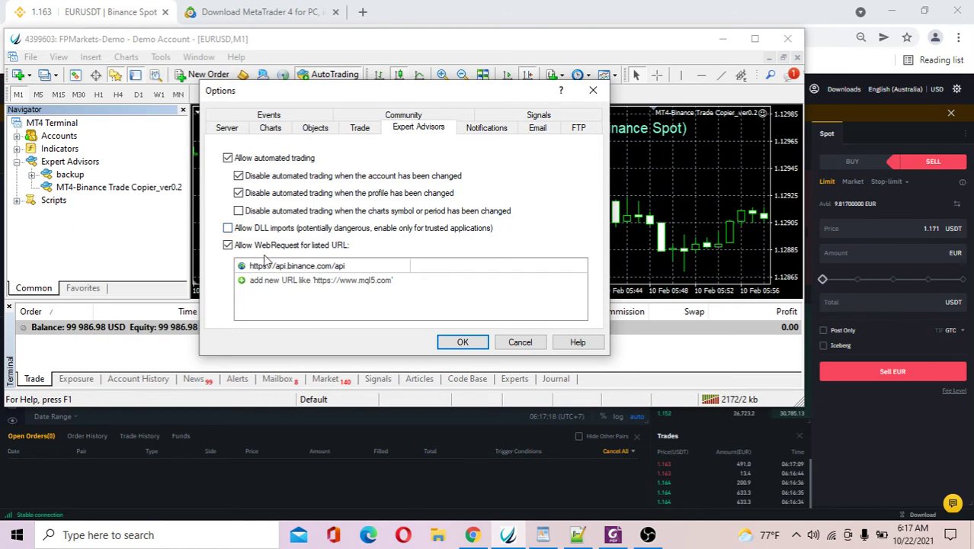
click(359, 268)
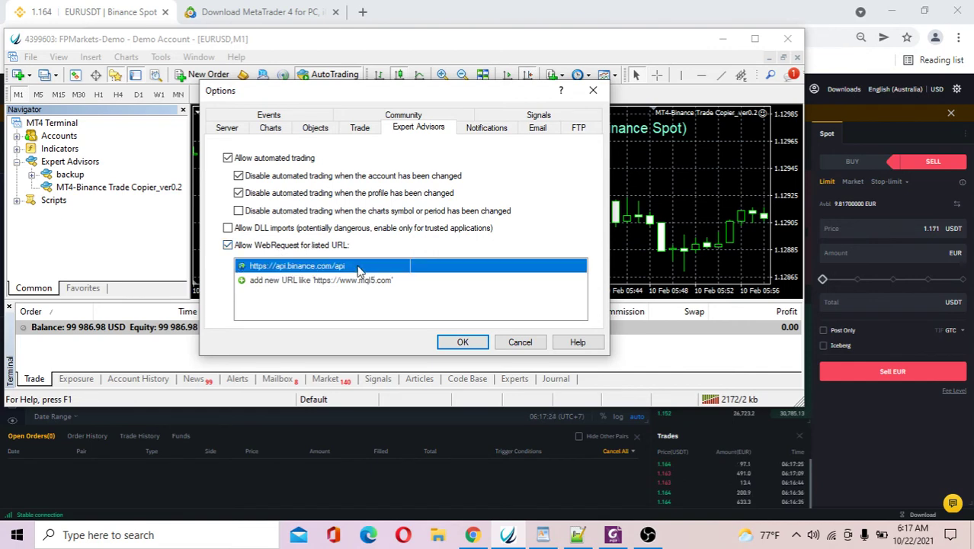
click(463, 343)
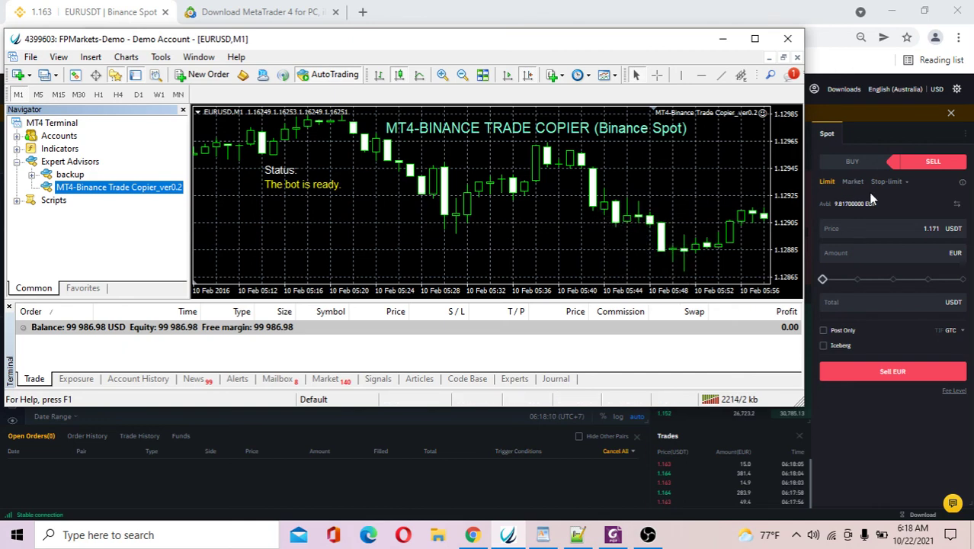
Step: Place a 0.01-lot EURUSD market buy order and dismiss the confirmation
right_click(311, 226)
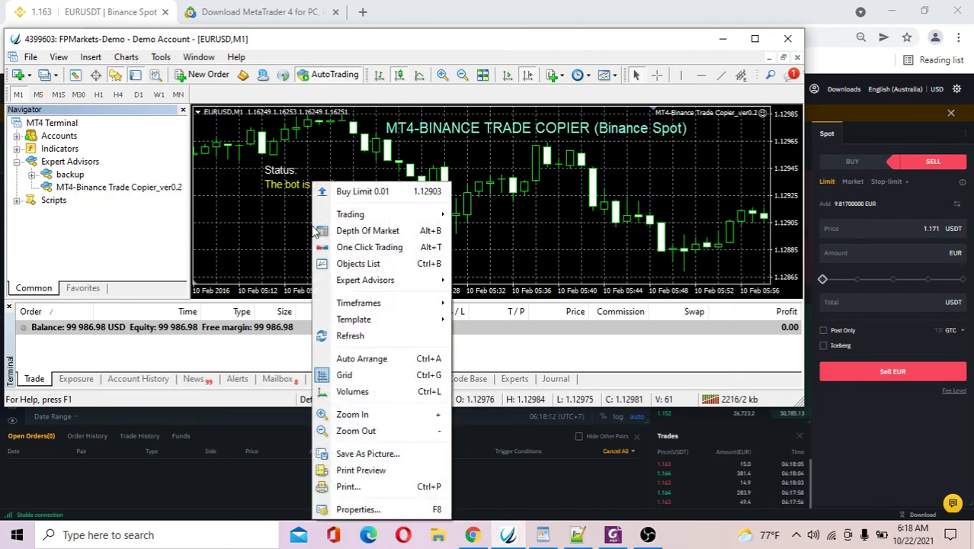
mouse_move(438, 215)
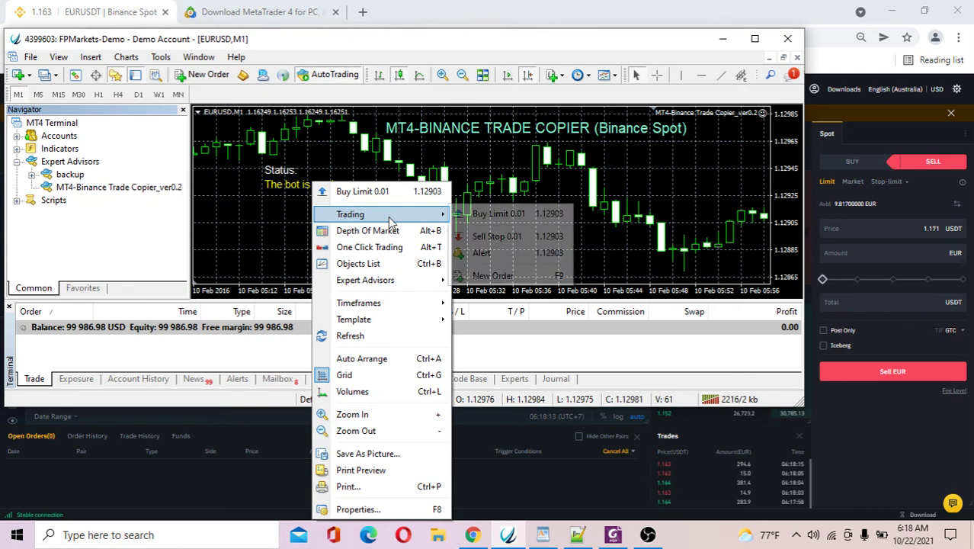
click(493, 275)
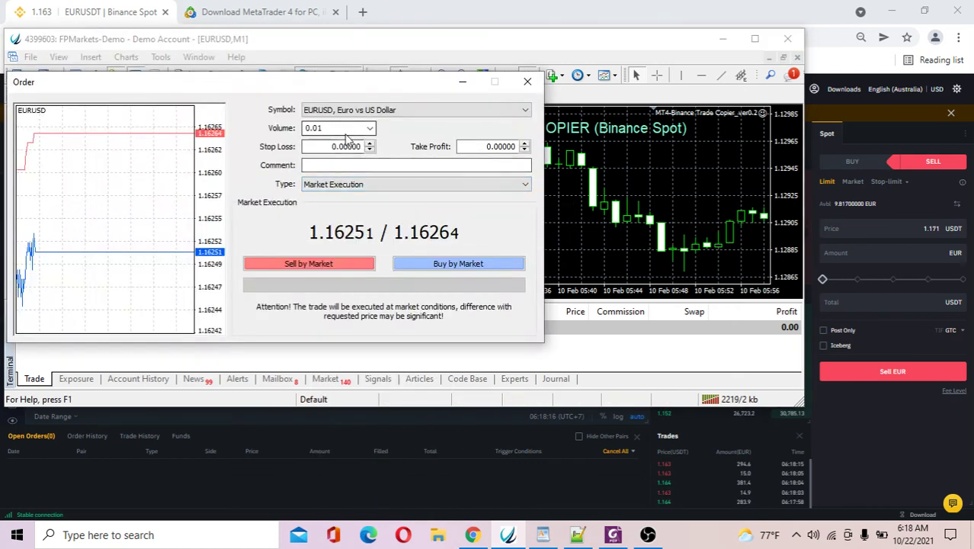
click(439, 266)
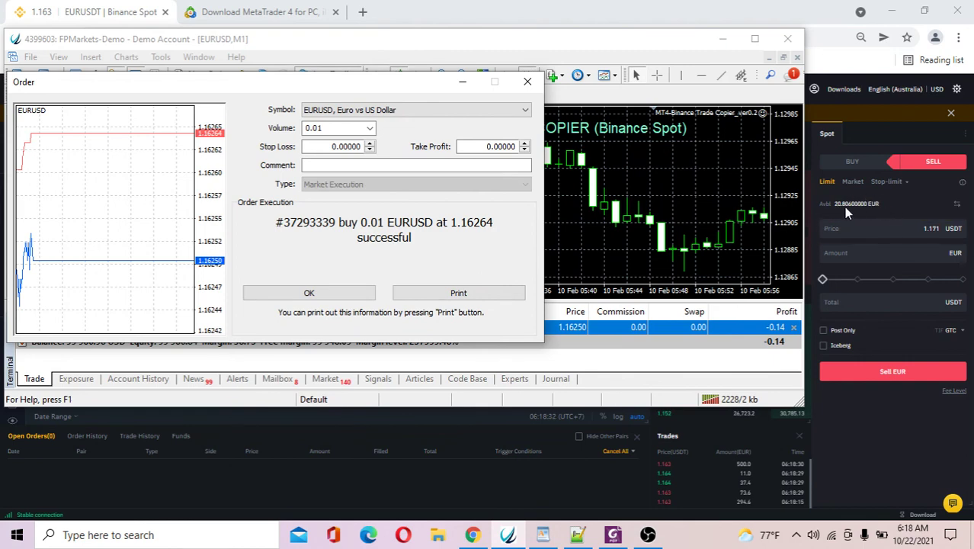
click(355, 298)
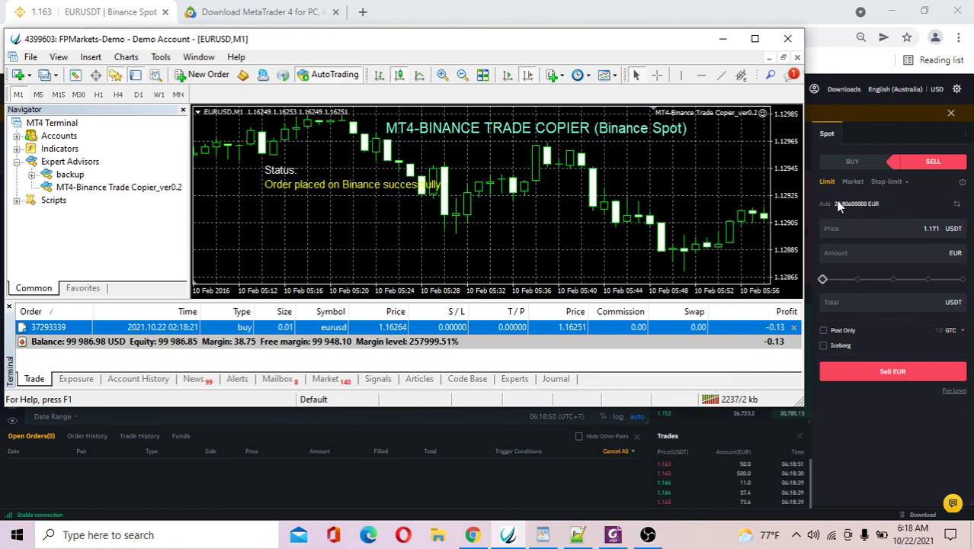
Step: Close the 0.01-lot EURUSD buy position at 1.16251 and dismiss the confirmation
double_click(395, 328)
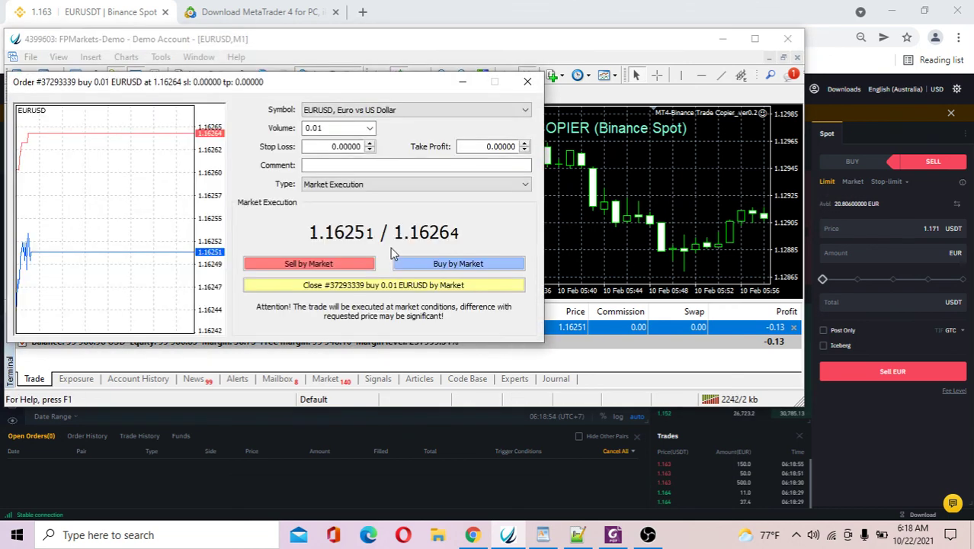
click(374, 286)
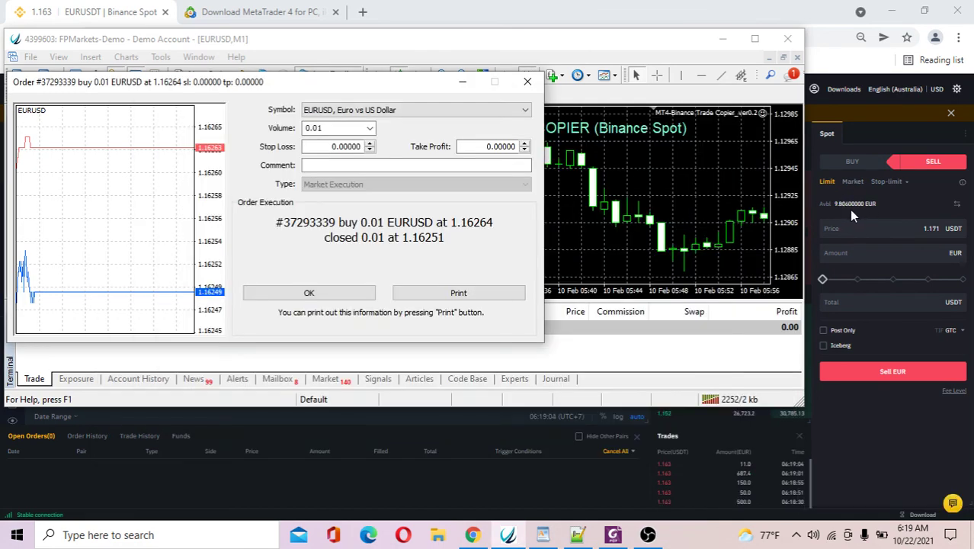
click(309, 293)
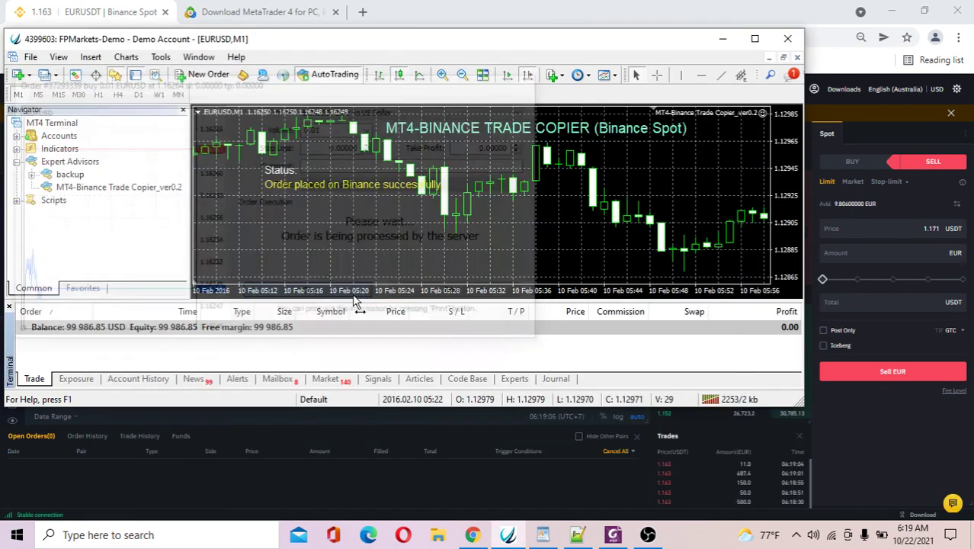